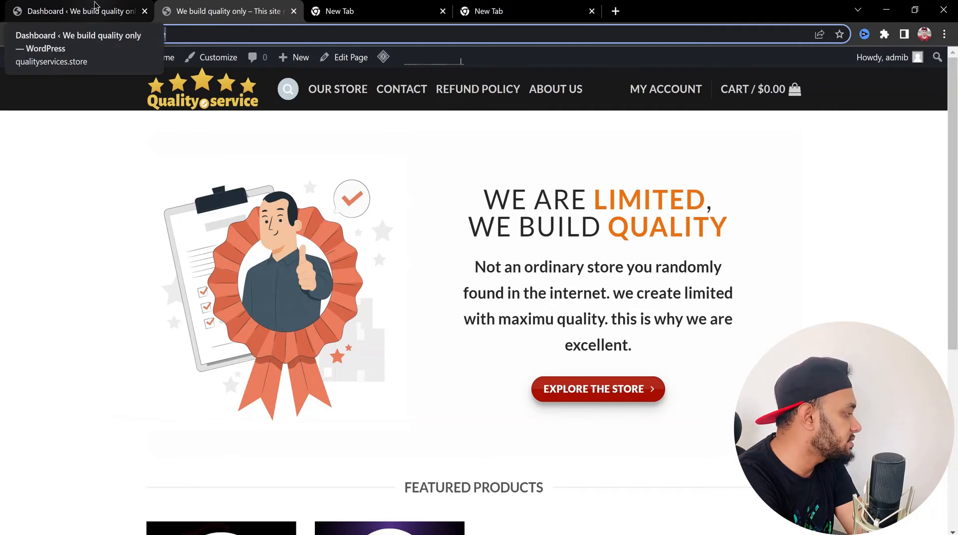
- Open the add-plugins page of the WordPress dashboard and search the plugin directory for "payoneer"
{"action": "left_click", "coordinate": [95, 5]}
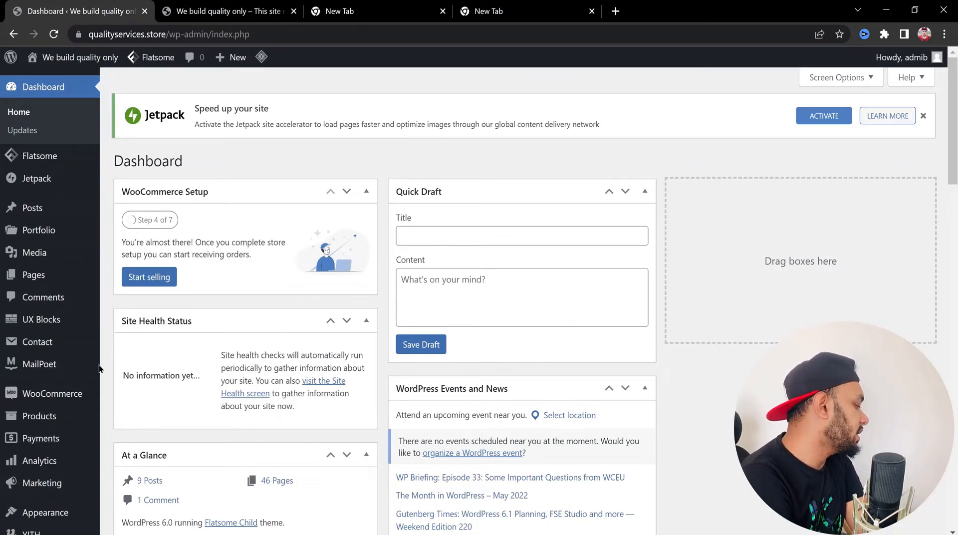
{"action": "mouse_move", "coordinate": [58, 396]}
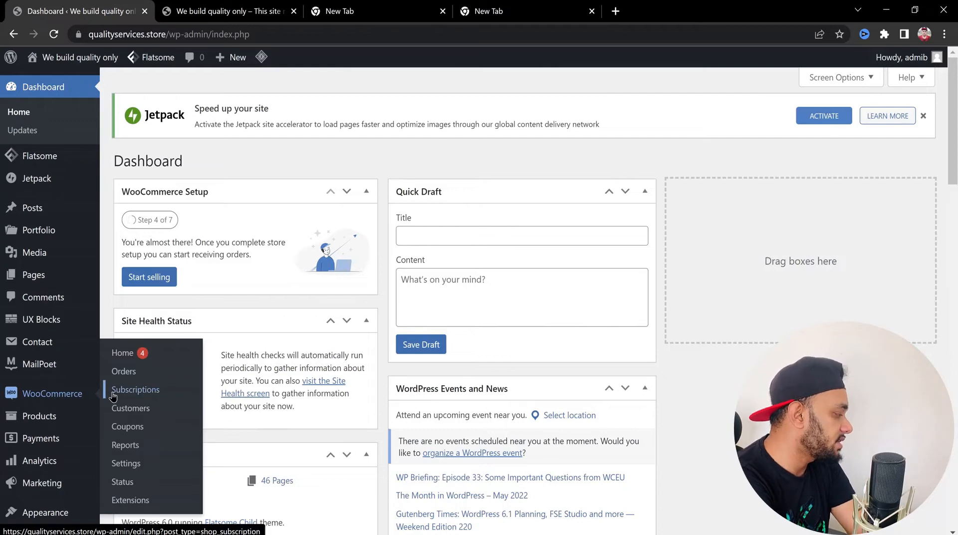
{"action": "scroll", "coordinate": [89, 320], "scroll_direction": "down", "scroll_amount": 8}
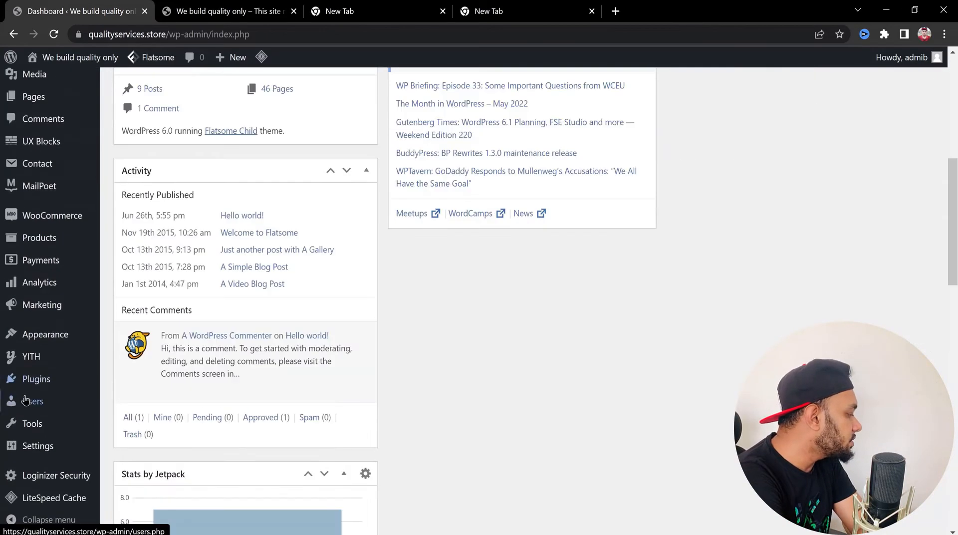
{"action": "mouse_move", "coordinate": [89, 314]}
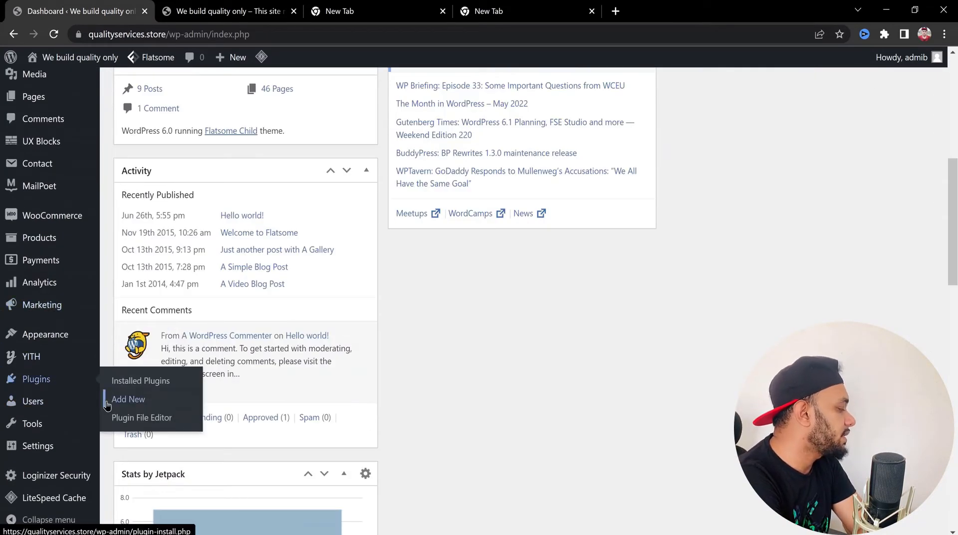
{"action": "left_click", "coordinate": [117, 398]}
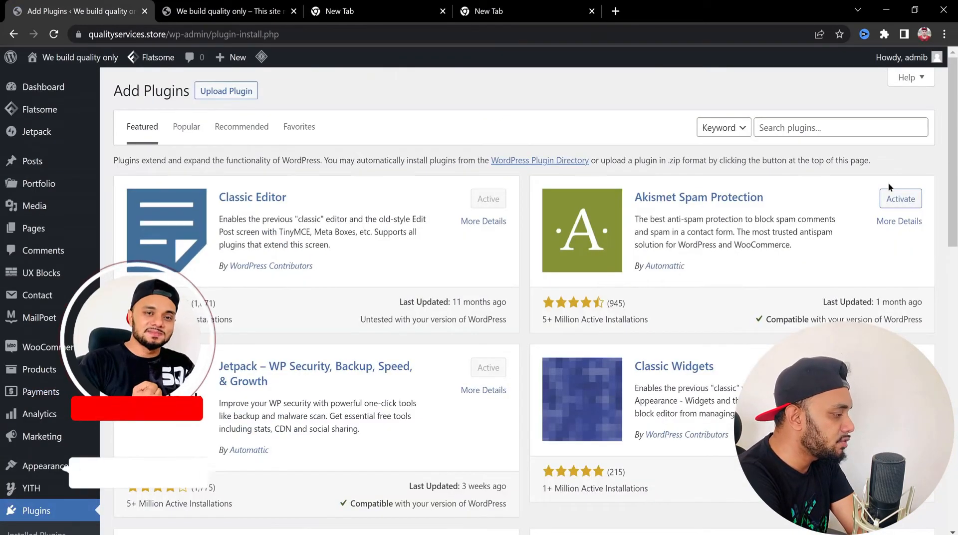
{"action": "left_click", "coordinate": [832, 194]}
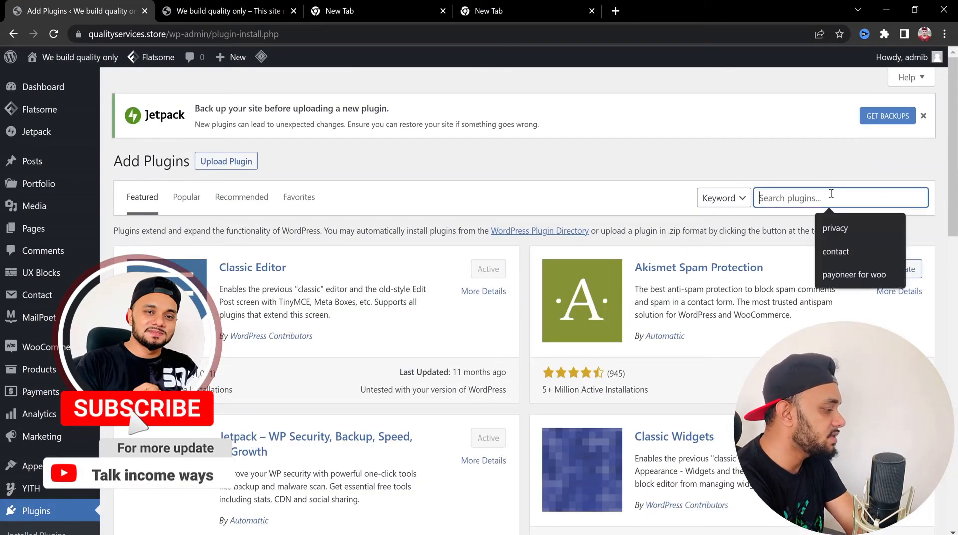
{"action": "type", "text": "payoneer"}
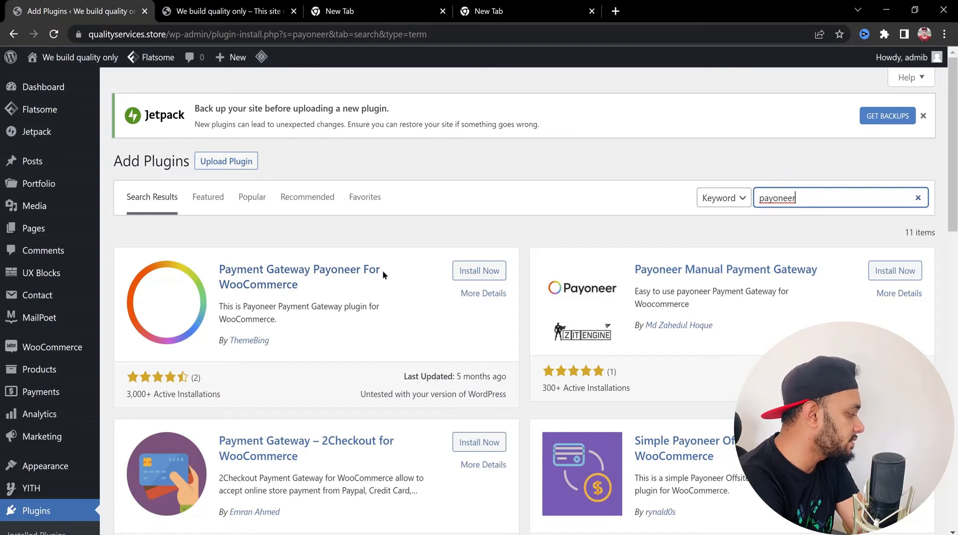
- Install and activate the Payment Gateway Payoneer For WooCommerce plugin by ThemeBing
{"action": "left_click_drag", "start_coordinate": [126, 395], "coordinate": [143, 395]}
{"action": "left_click", "coordinate": [265, 395]}
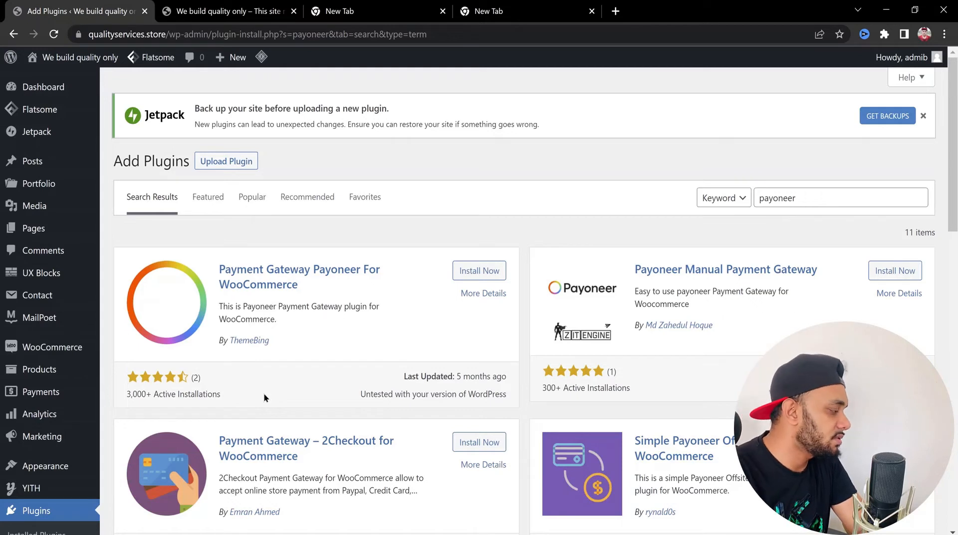
{"action": "left_click", "coordinate": [470, 275]}
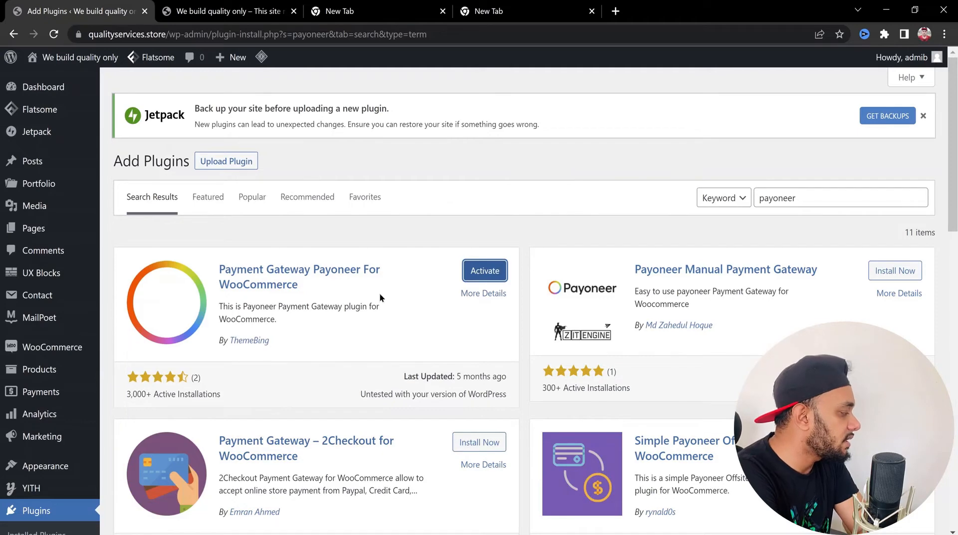
{"action": "left_click", "coordinate": [485, 271]}
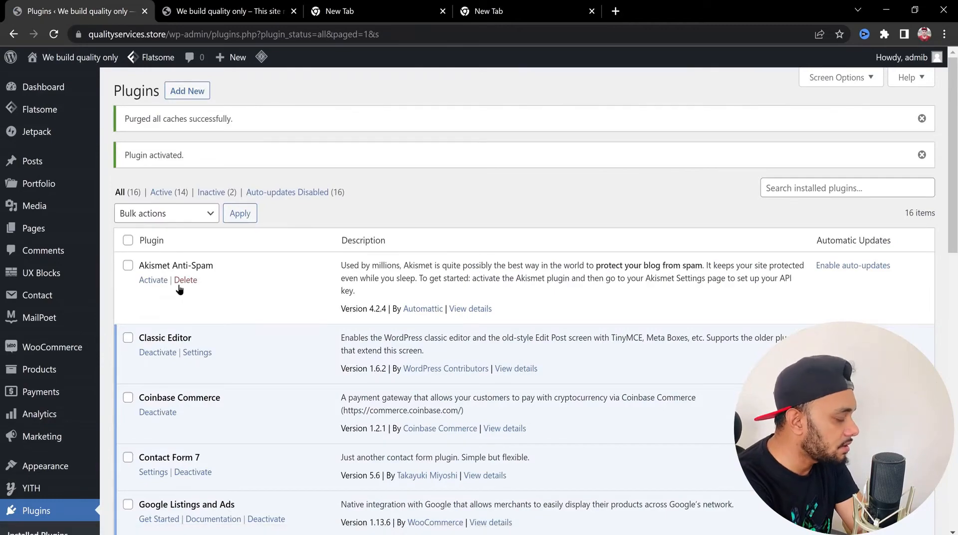
- Look over the installed plugins, and open the payment methods in the WooCommerce settings
{"action": "scroll", "coordinate": [210, 345], "scroll_direction": "down", "scroll_amount": 13}
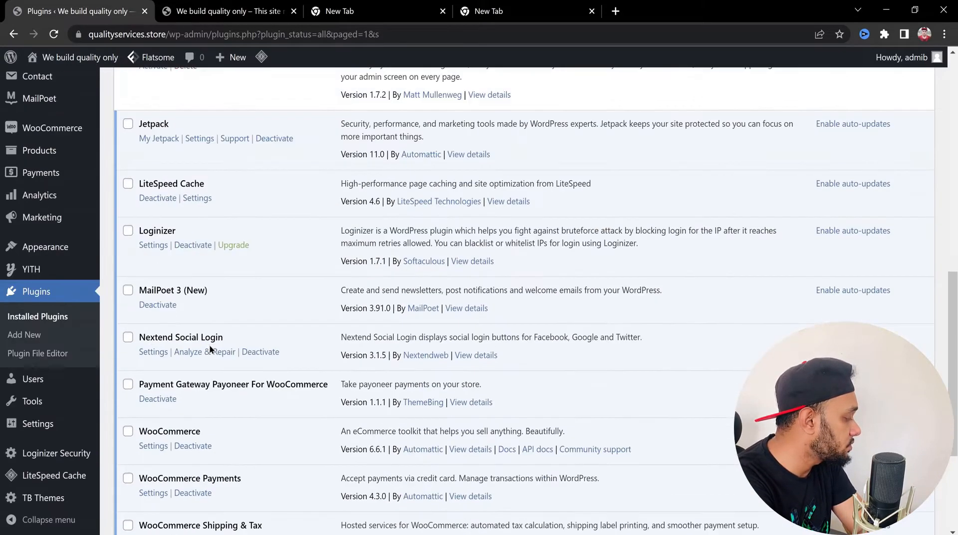
{"action": "scroll", "coordinate": [223, 341], "scroll_direction": "up", "scroll_amount": 10}
{"action": "scroll", "coordinate": [222, 340], "scroll_direction": "down", "scroll_amount": 4}
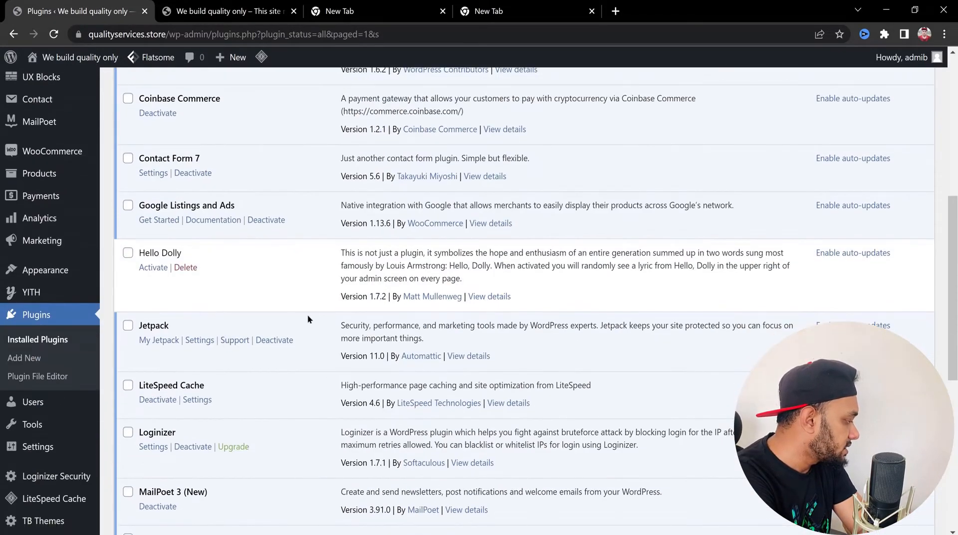
{"action": "scroll", "coordinate": [311, 321], "scroll_direction": "down", "scroll_amount": 4}
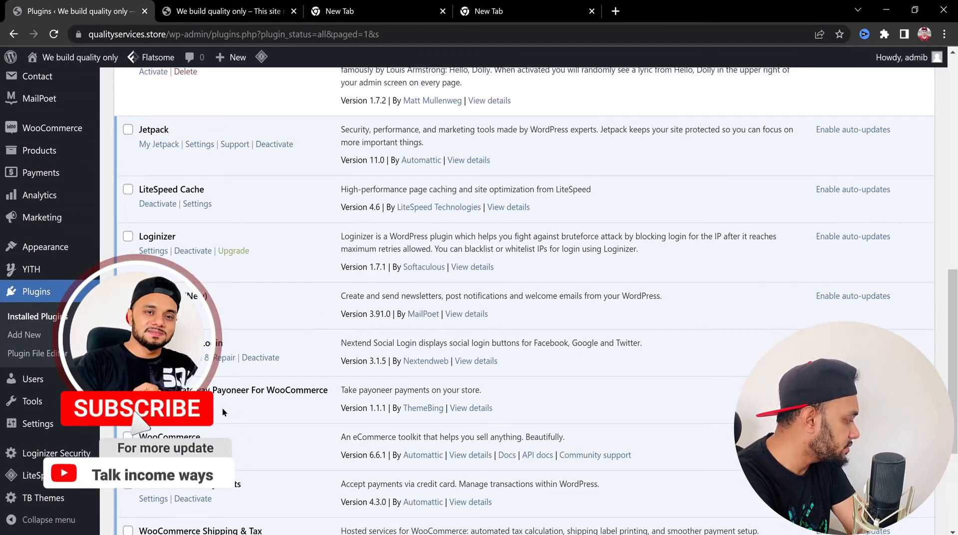
{"action": "scroll", "coordinate": [253, 405], "scroll_direction": "down", "scroll_amount": 3}
{"action": "scroll", "coordinate": [160, 426], "scroll_direction": "up", "scroll_amount": 7}
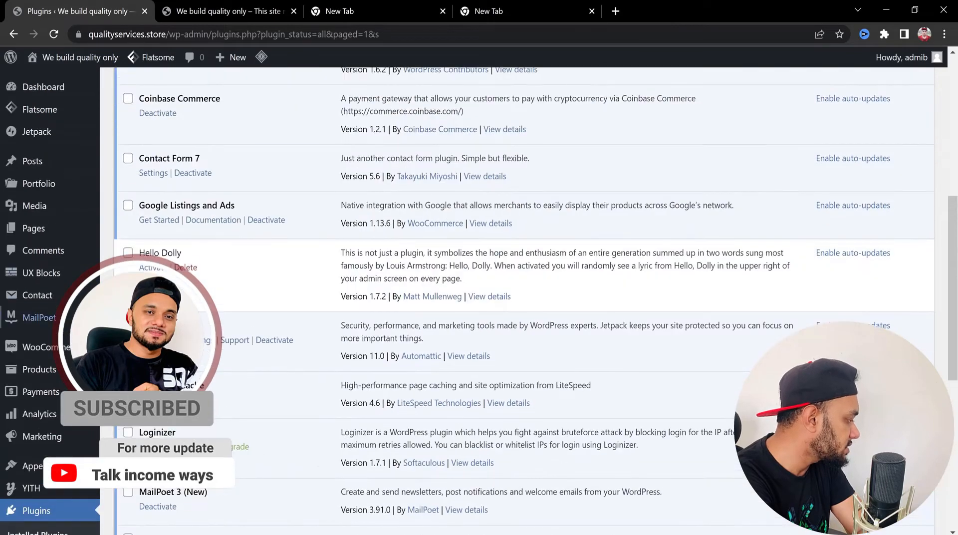
{"action": "mouse_move", "coordinate": [53, 347]}
{"action": "left_click", "coordinate": [137, 465]}
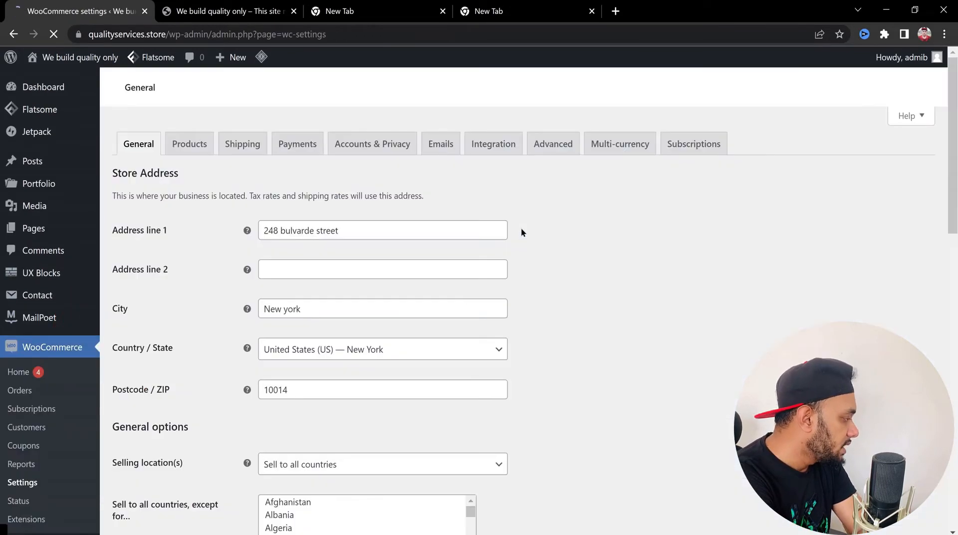
{"action": "left_click", "coordinate": [288, 140]}
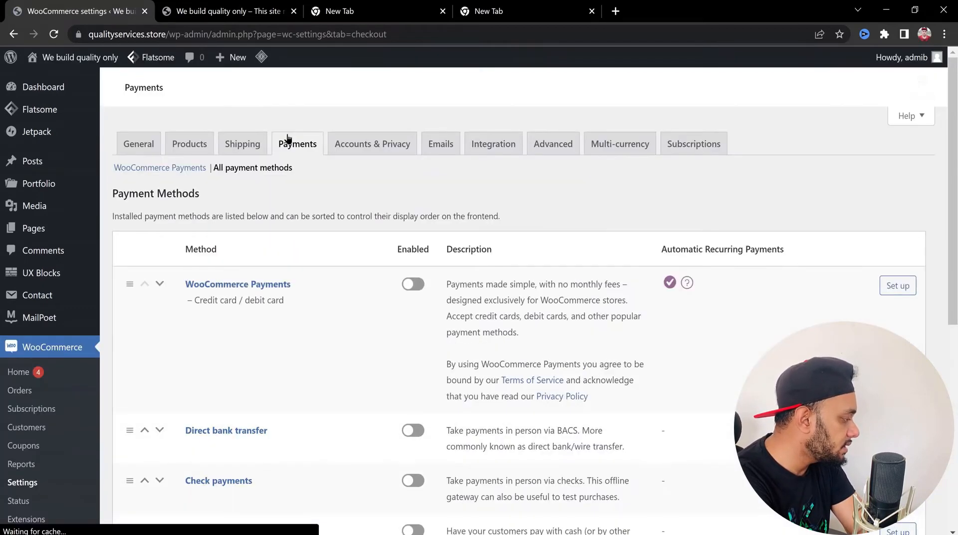
- Enable the Payoneer Gateway payment method and save the changes
{"action": "scroll", "coordinate": [288, 140], "scroll_direction": "down", "scroll_amount": 5}
{"action": "scroll", "coordinate": [391, 264], "scroll_direction": "down", "scroll_amount": 2}
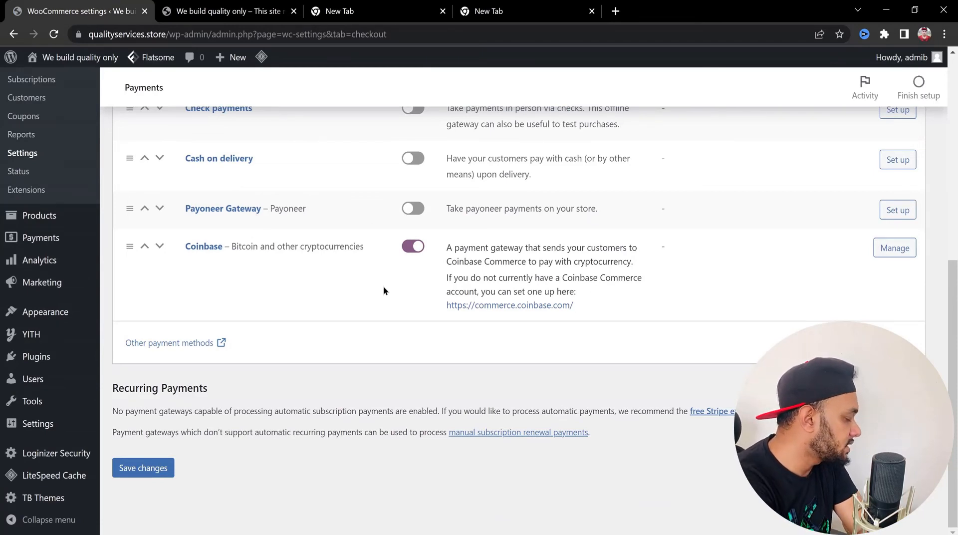
{"action": "scroll", "coordinate": [385, 289], "scroll_direction": "up", "scroll_amount": 4}
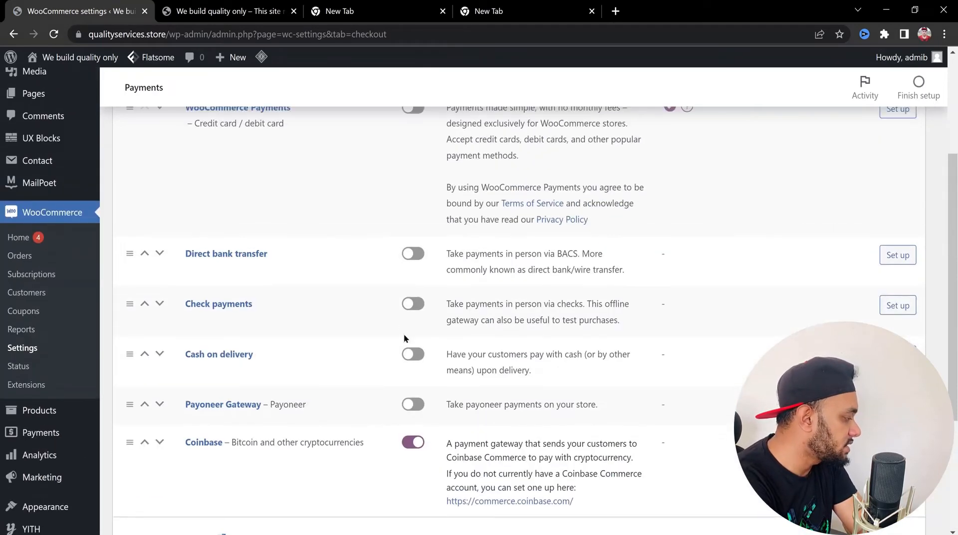
{"action": "left_click", "coordinate": [418, 406]}
{"action": "scroll", "coordinate": [287, 421], "scroll_direction": "down", "scroll_amount": 4}
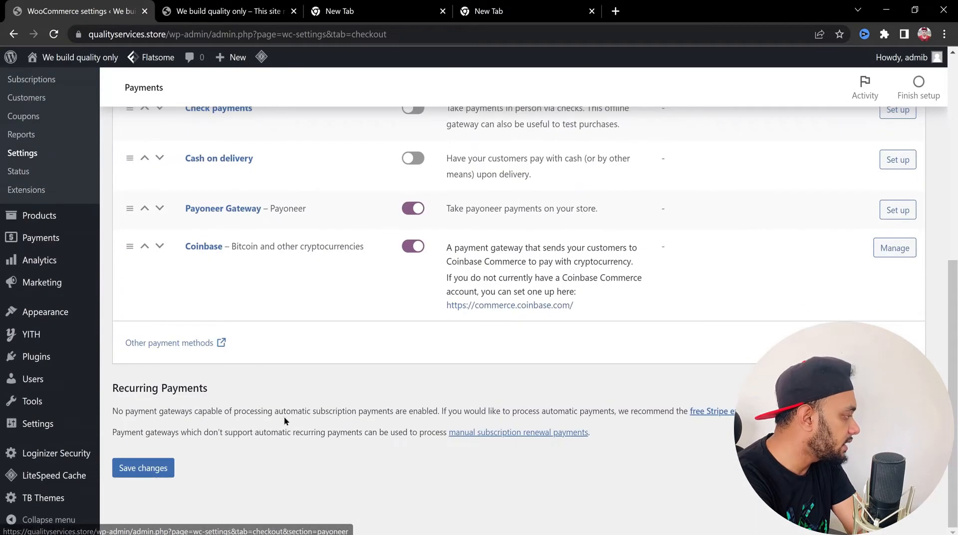
{"action": "left_click", "coordinate": [167, 472]}
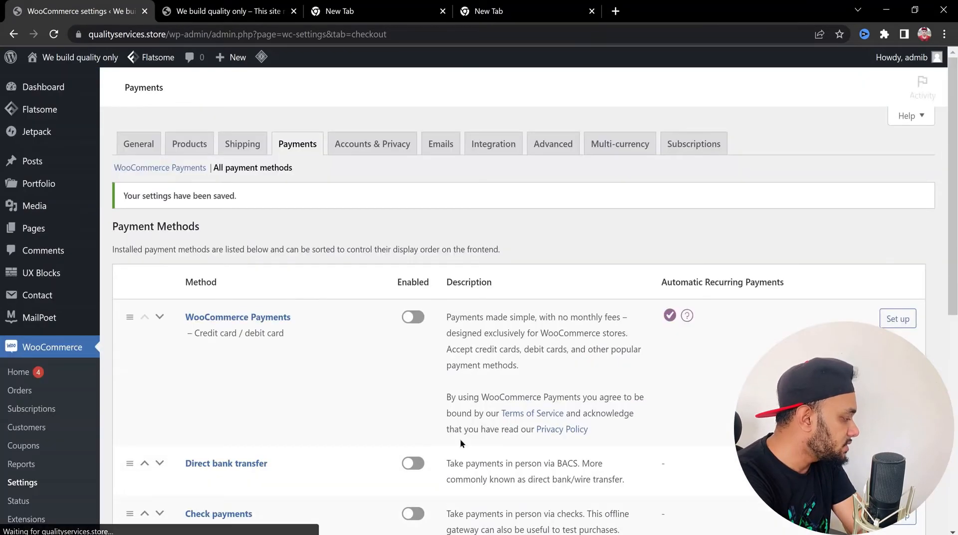
- Open the setup page of the Payoneer Gateway and go to its Payoneer Email field
{"action": "scroll", "coordinate": [396, 434], "scroll_direction": "down", "scroll_amount": 4}
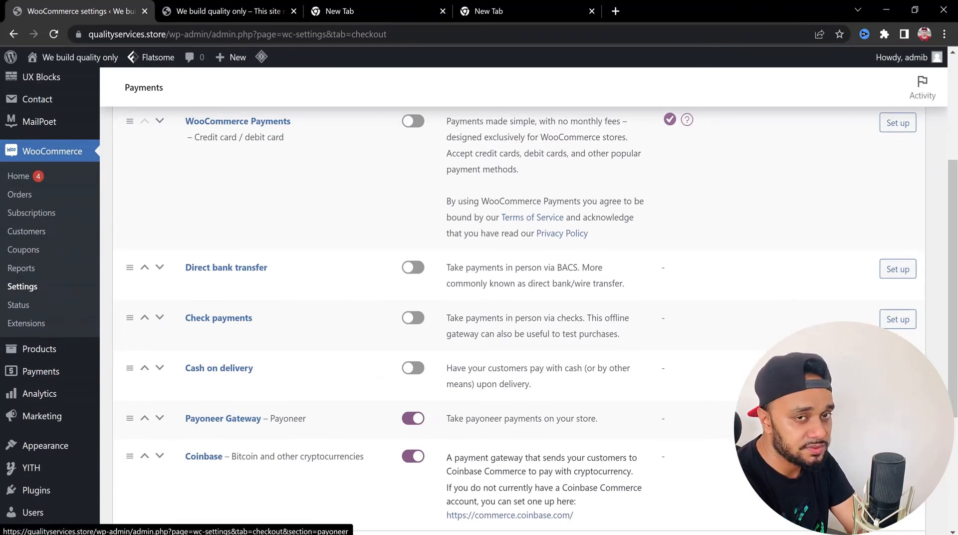
{"action": "left_click", "coordinate": [896, 419]}
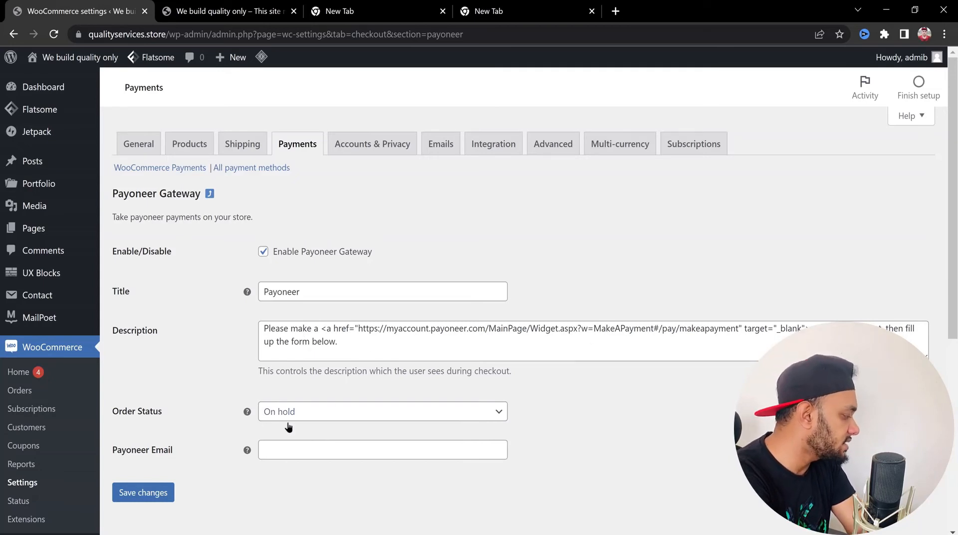
{"action": "scroll", "coordinate": [350, 425], "scroll_direction": "down", "scroll_amount": 4}
{"action": "right_click", "coordinate": [307, 260]}
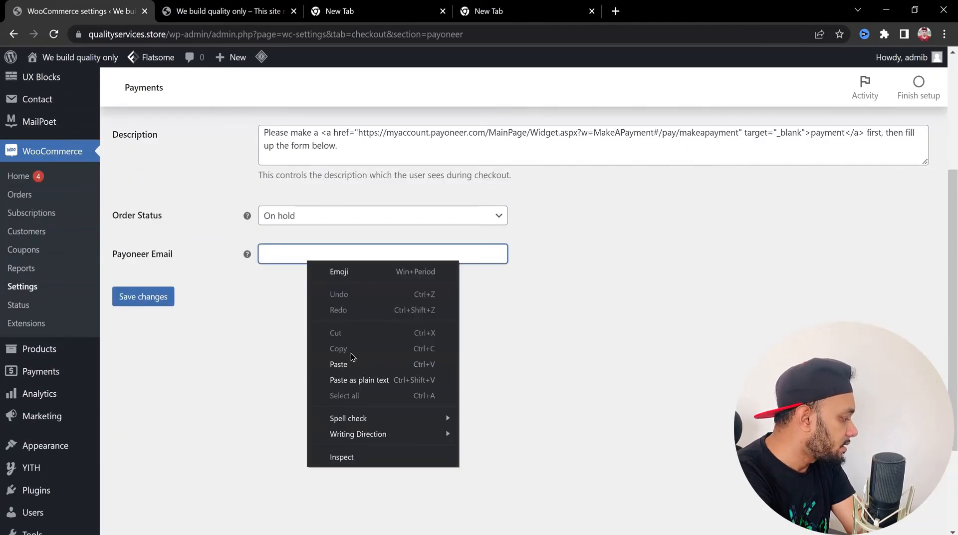
{"action": "left_click", "coordinate": [562, 326]}
- Switch to Notepad, copy the account e-mail address, and paste it into the gateway's Payoneer Email field
{"action": "key", "text": "alt+Tab"}
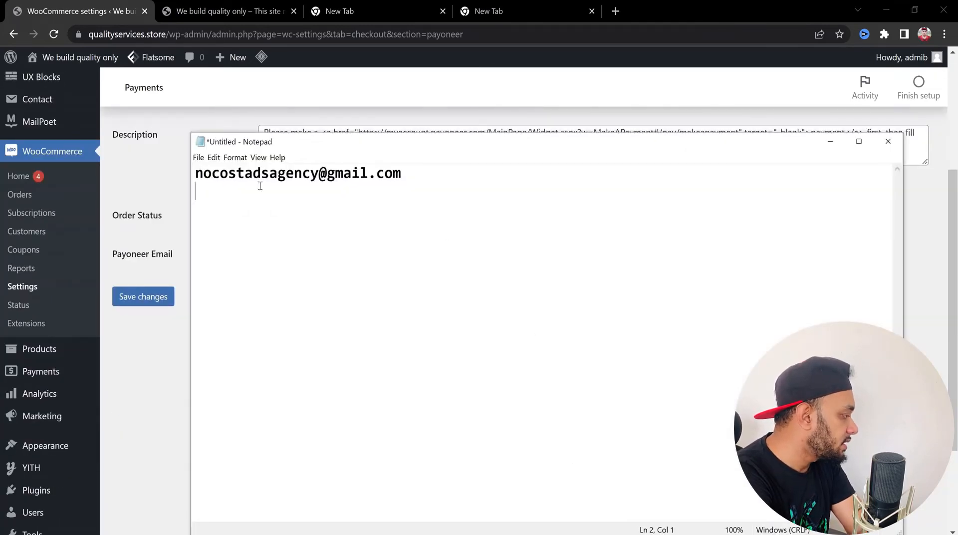
{"action": "left_click_drag", "start_coordinate": [207, 190], "coordinate": [197, 175]}
{"action": "right_click", "coordinate": [249, 170]}
{"action": "left_click", "coordinate": [280, 204]}
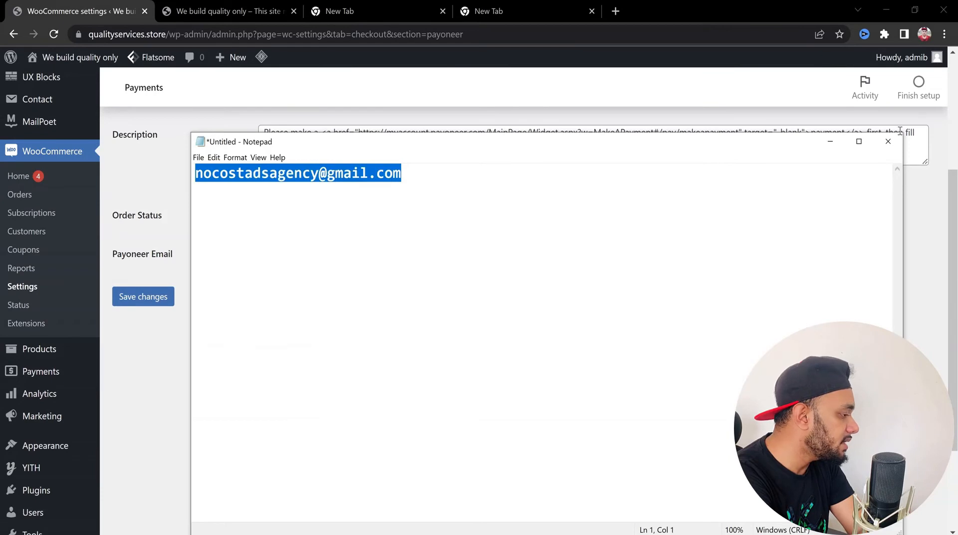
{"action": "left_click", "coordinate": [830, 141]}
{"action": "right_click", "coordinate": [365, 258]}
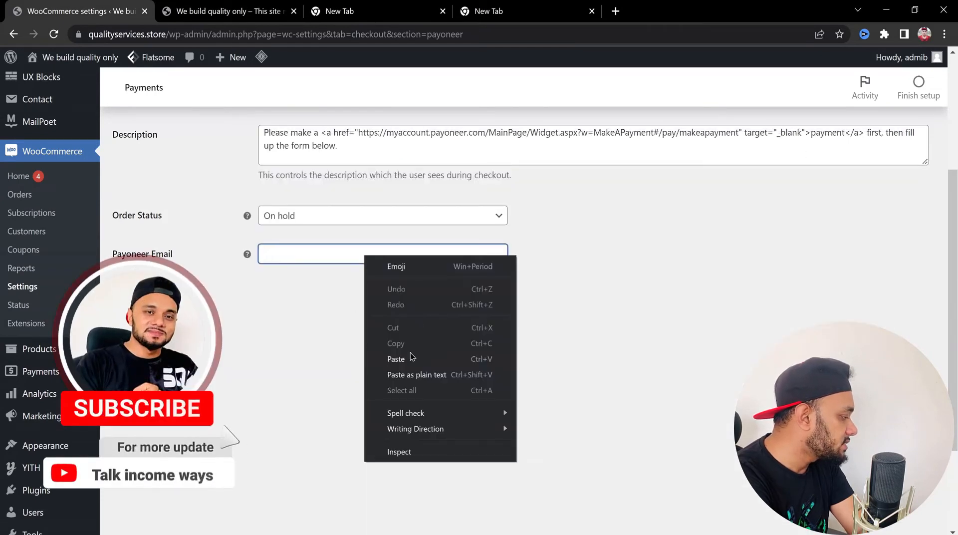
{"action": "left_click", "coordinate": [439, 359]}
- Set the Payoneer Gateway's order status to Processing and save the changes
{"action": "left_click", "coordinate": [474, 222]}
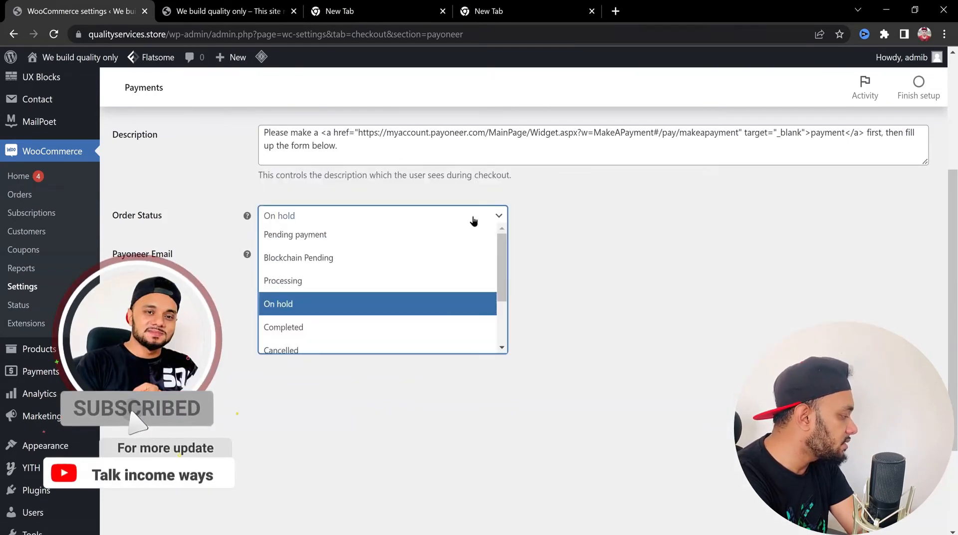
{"action": "mouse_move", "coordinate": [505, 265]}
{"action": "left_mouse_down"}
{"action": "mouse_move", "coordinate": [505, 298]}
{"action": "mouse_move", "coordinate": [502, 278]}
{"action": "left_mouse_up"}
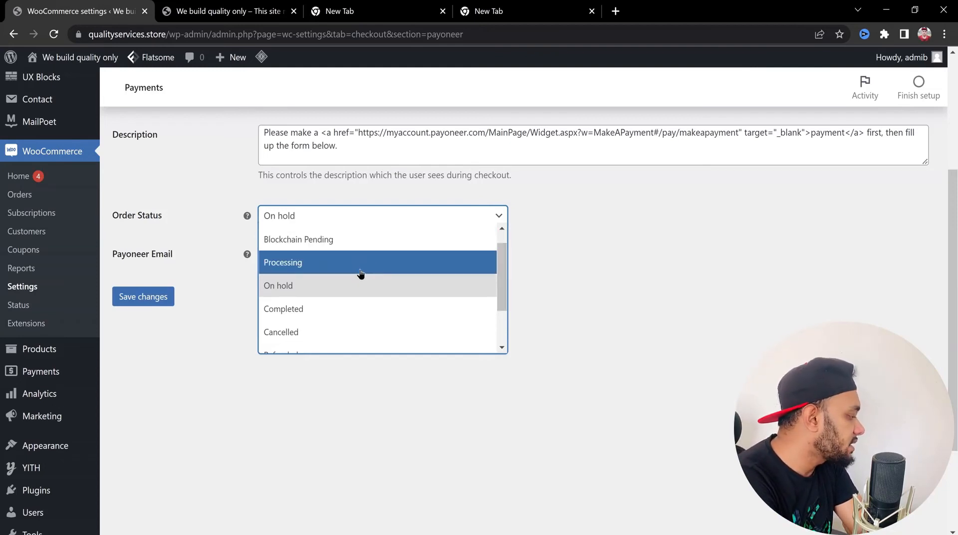
{"action": "left_click", "coordinate": [302, 217]}
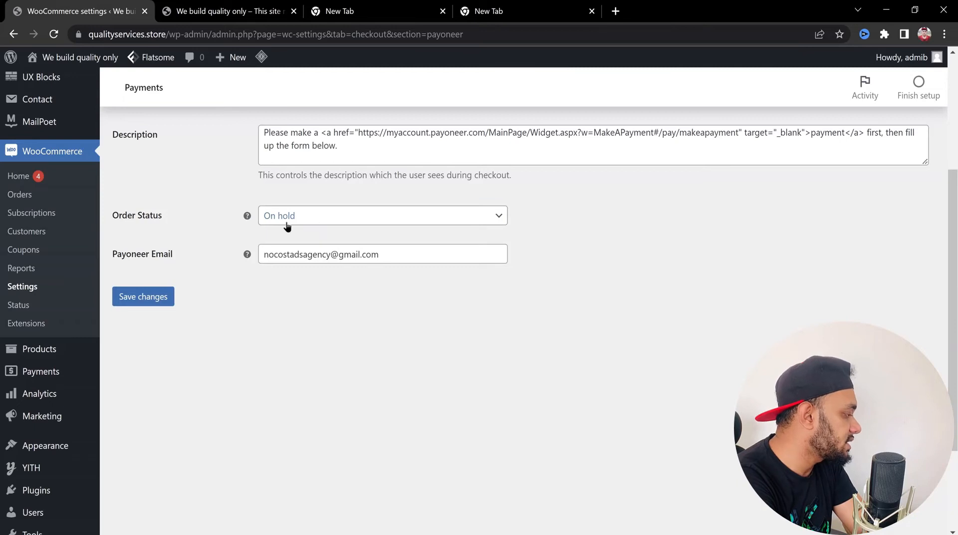
{"action": "left_click", "coordinate": [314, 225]}
{"action": "left_click", "coordinate": [302, 279]}
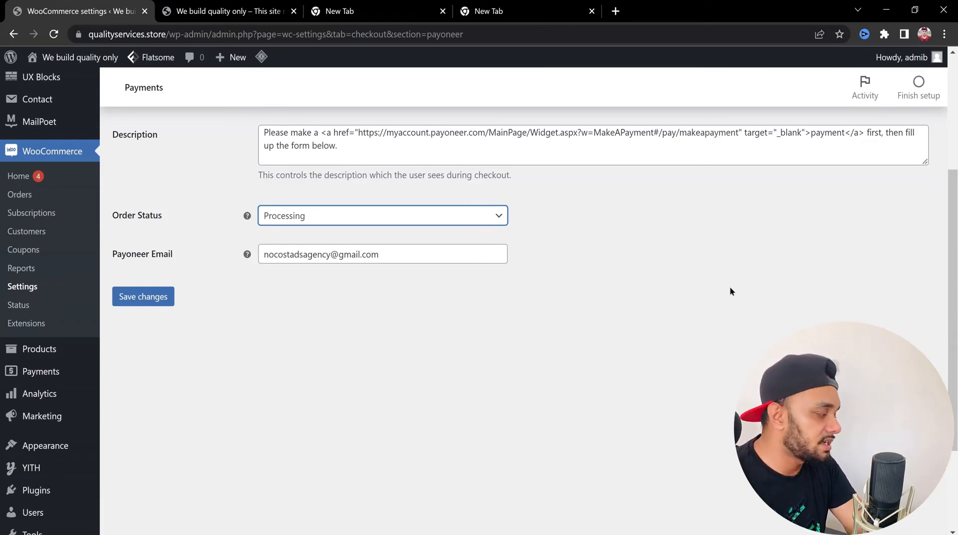
{"action": "left_click", "coordinate": [167, 303]}
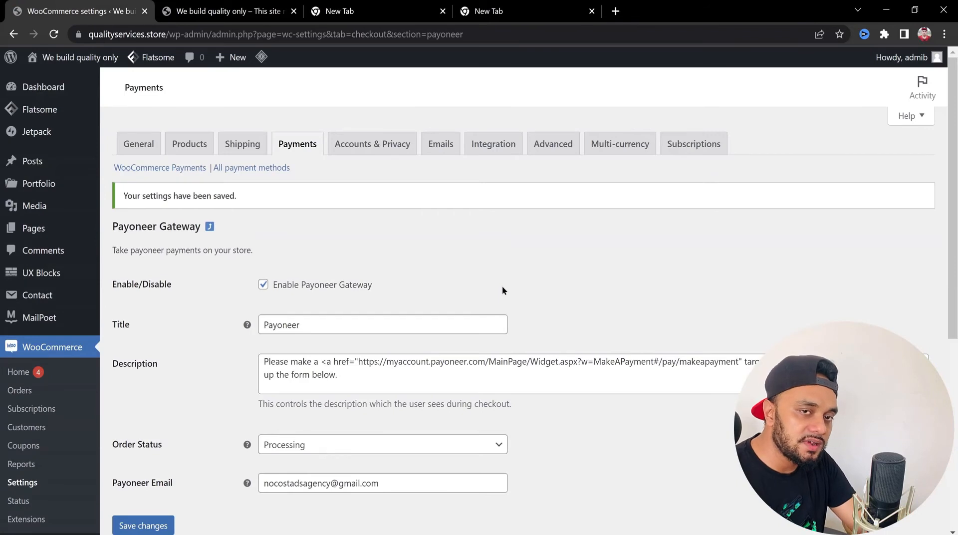
- Copy the store's address from its open storefront page and load qualityservices.store in a new Incognito window
{"action": "left_click", "coordinate": [175, 11]}
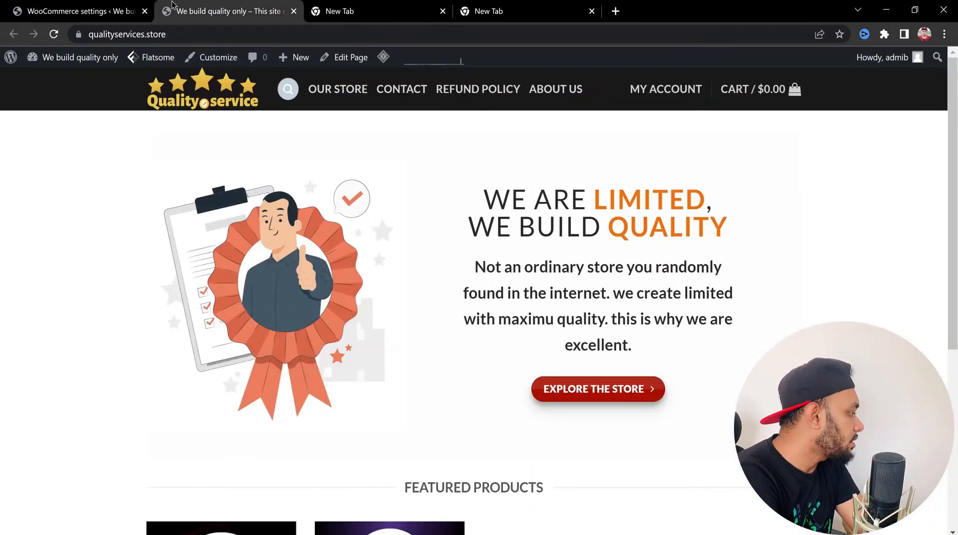
{"action": "right_click", "coordinate": [168, 35]}
{"action": "left_click", "coordinate": [220, 108]}
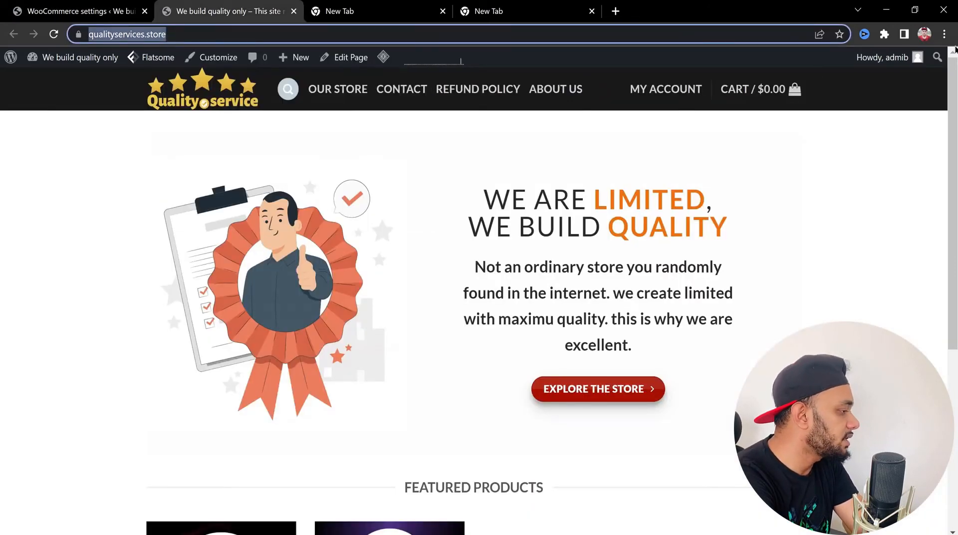
{"action": "left_click", "coordinate": [944, 33]}
{"action": "left_click", "coordinate": [873, 87]}
{"action": "right_click", "coordinate": [475, 65]}
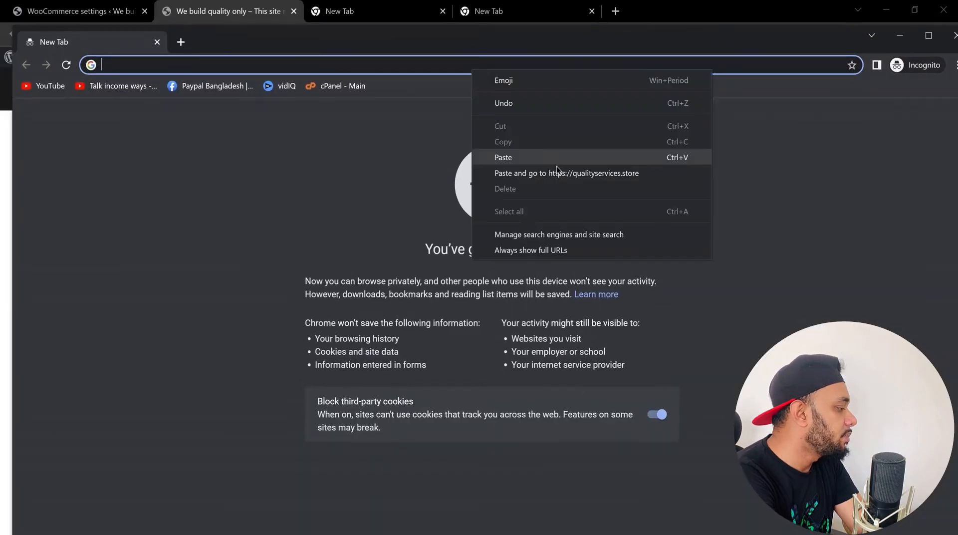
{"action": "left_click", "coordinate": [556, 167]}
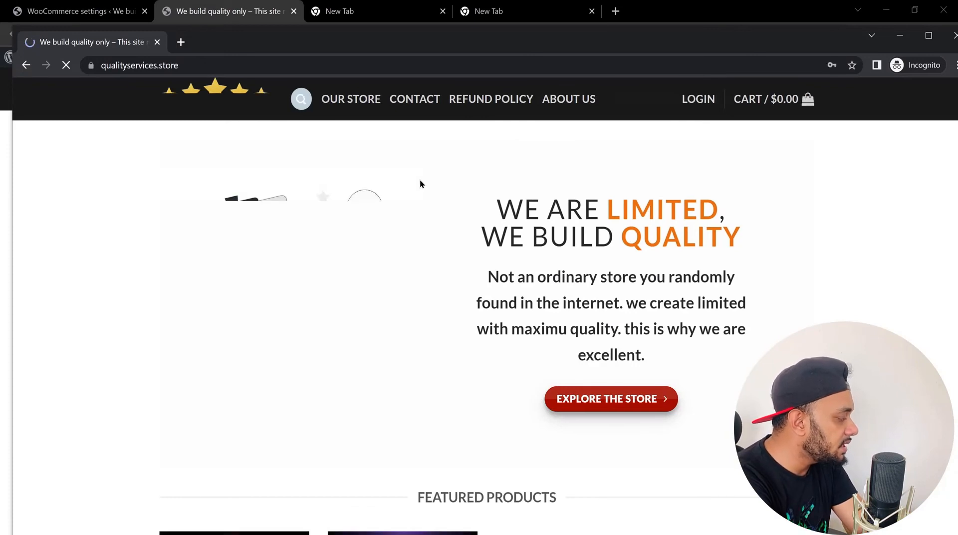
- Open the High quality AWS trial account product from the featured products in the maximized Incognito window and add one to the cart
{"action": "scroll", "coordinate": [231, 312], "scroll_direction": "down", "scroll_amount": 5}
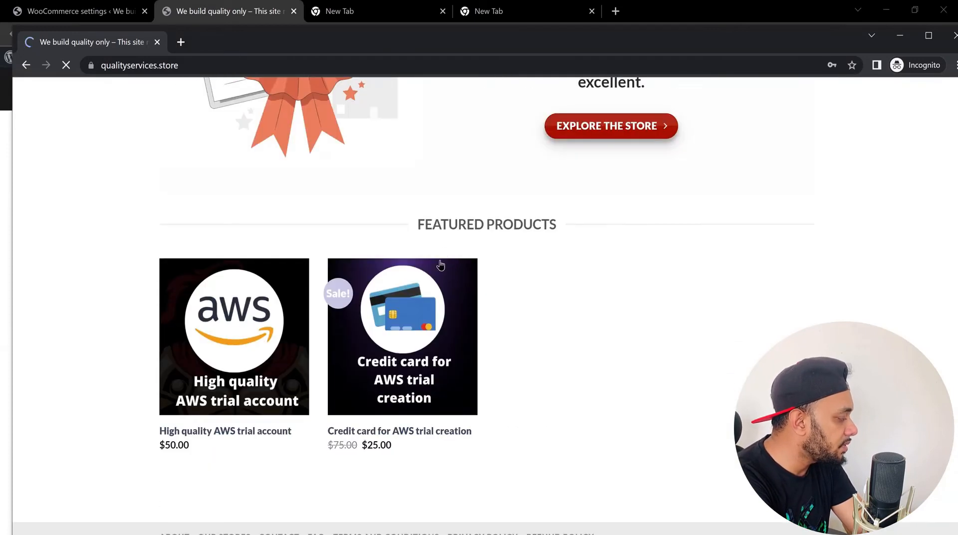
{"action": "left_click", "coordinate": [230, 312]}
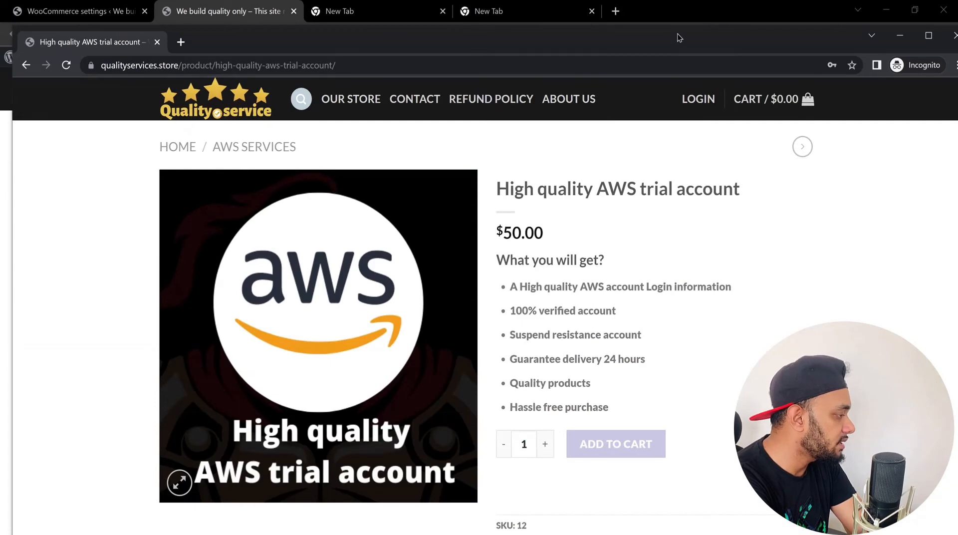
{"action": "double_click", "coordinate": [679, 38]}
{"action": "left_click", "coordinate": [601, 406]}
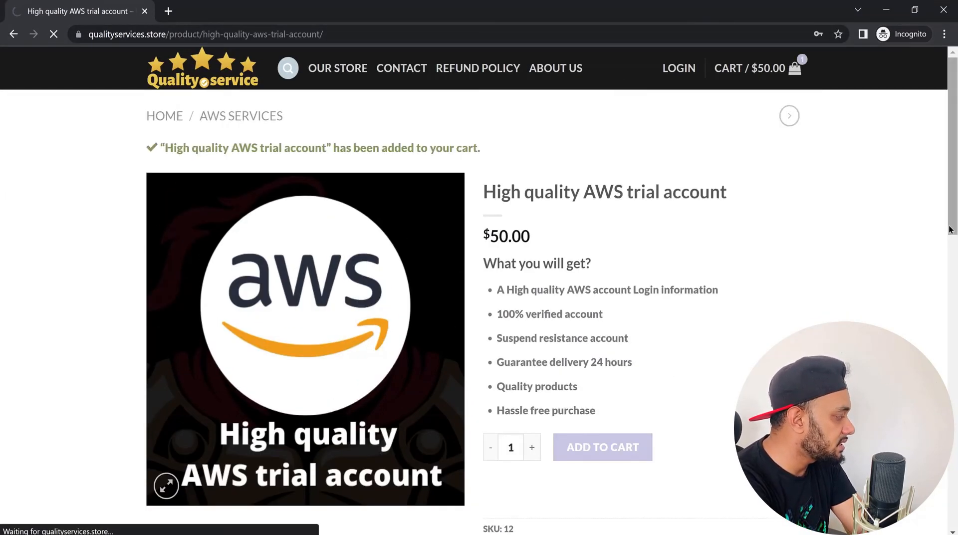
- Go to the store's checkout and examine the Payoneer option's recipient account, Payoneer email field and Transaction ID field
{"action": "scroll", "coordinate": [750, 251], "scroll_direction": "down", "scroll_amount": 3}
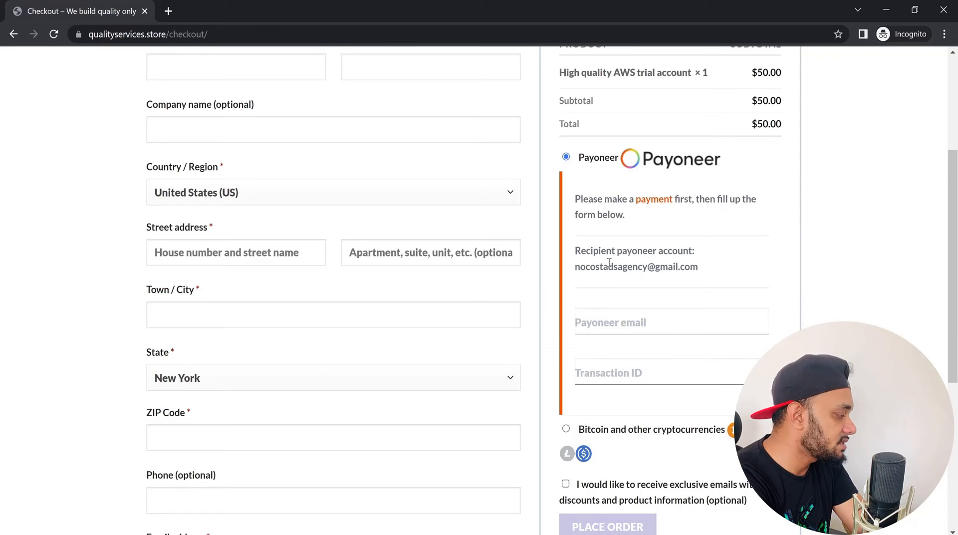
{"action": "left_click_drag", "start_coordinate": [575, 250], "coordinate": [704, 250]}
{"action": "triple_click", "coordinate": [687, 266]}
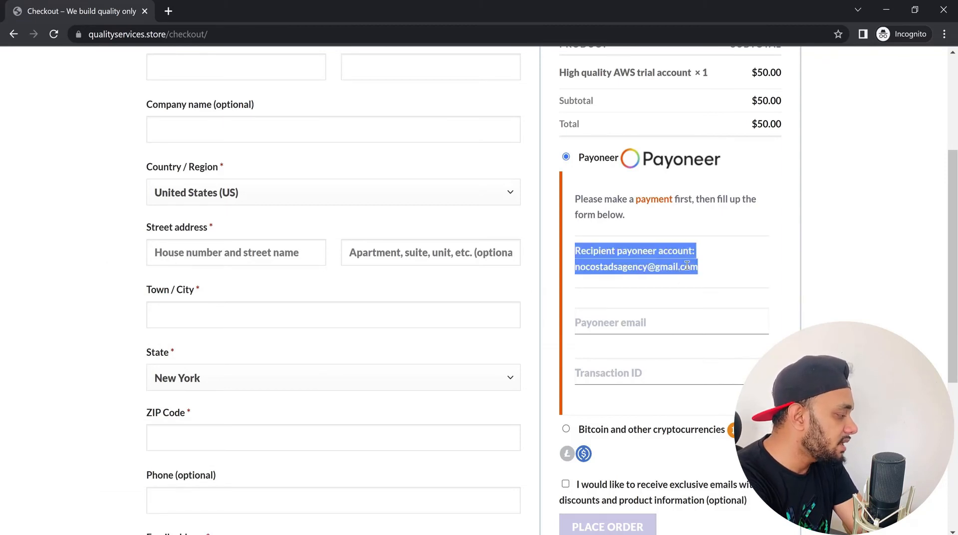
{"action": "left_click", "coordinate": [699, 270]}
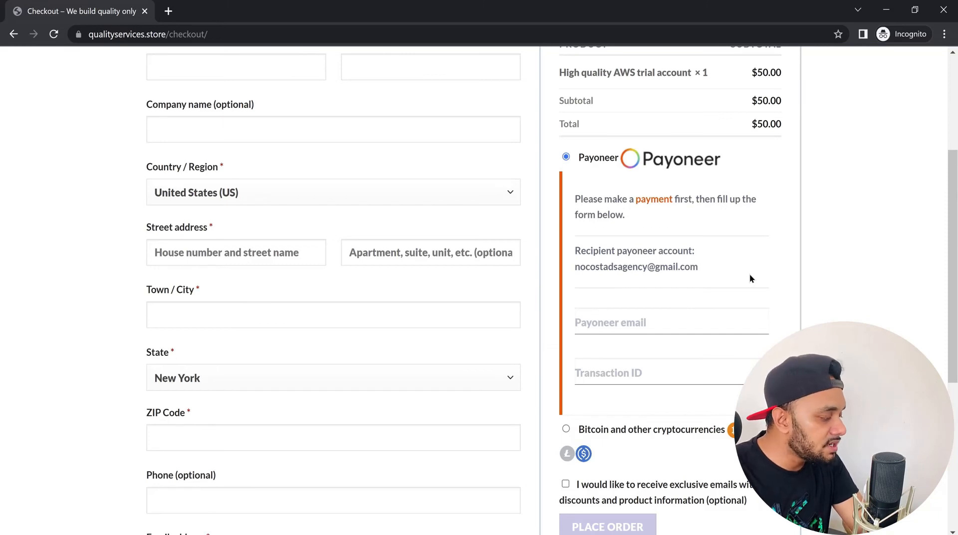
{"action": "triple_click", "coordinate": [656, 270]}
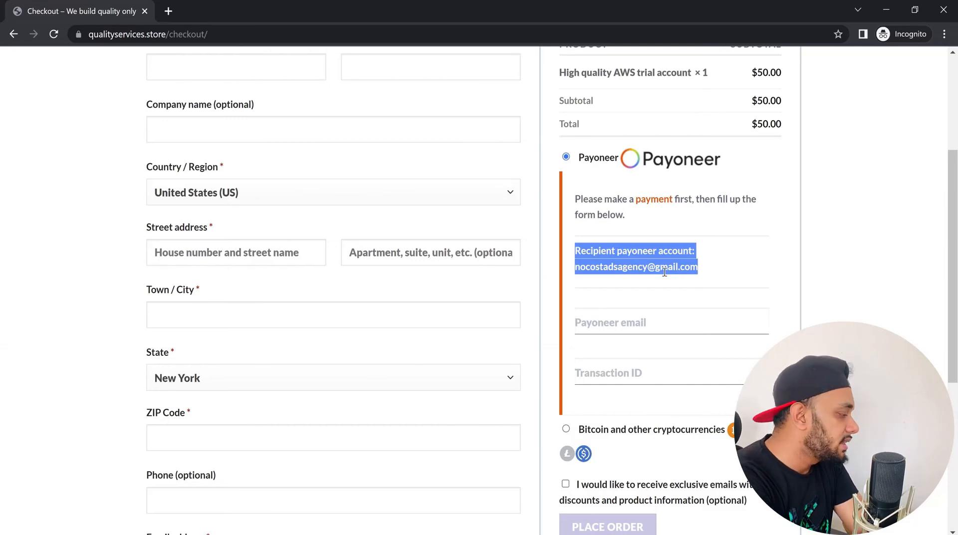
{"action": "left_click", "coordinate": [613, 325]}
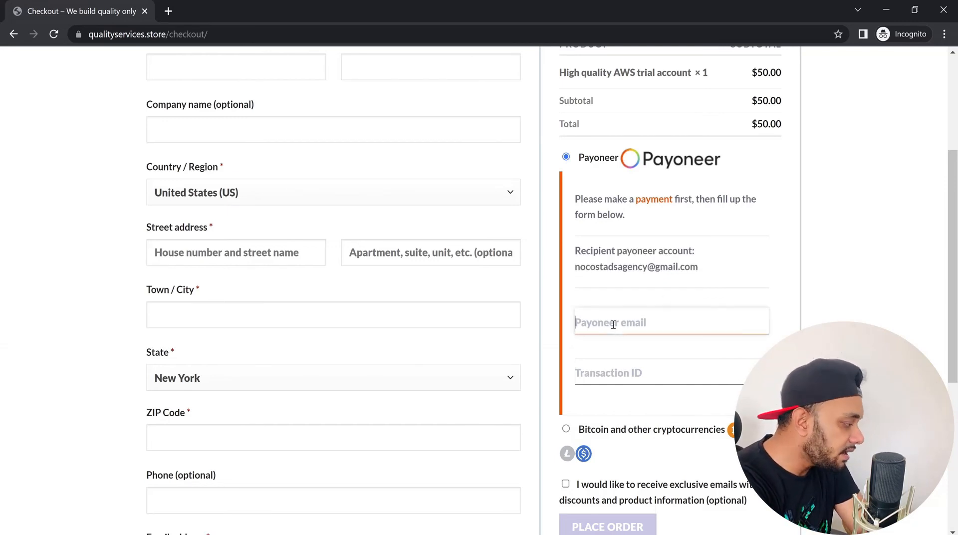
{"action": "left_click", "coordinate": [629, 360]}
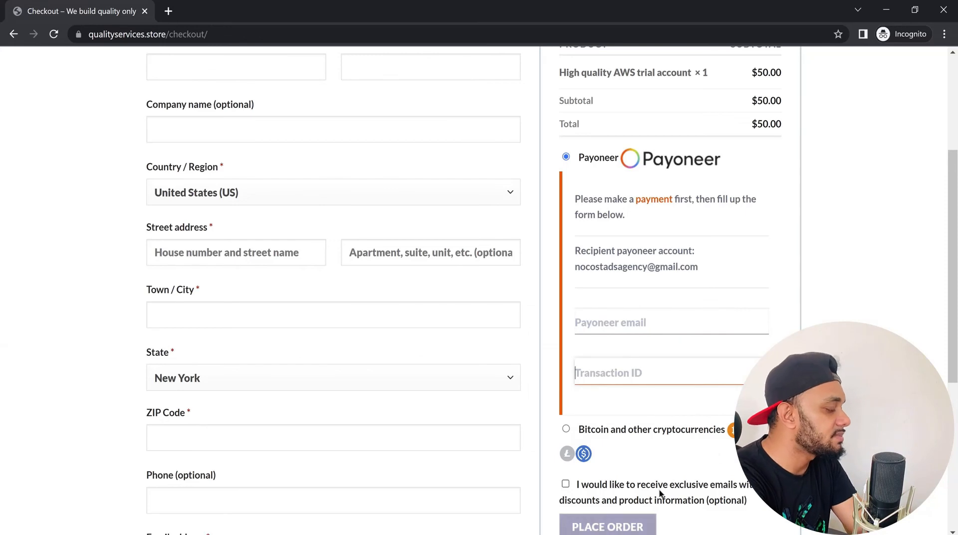